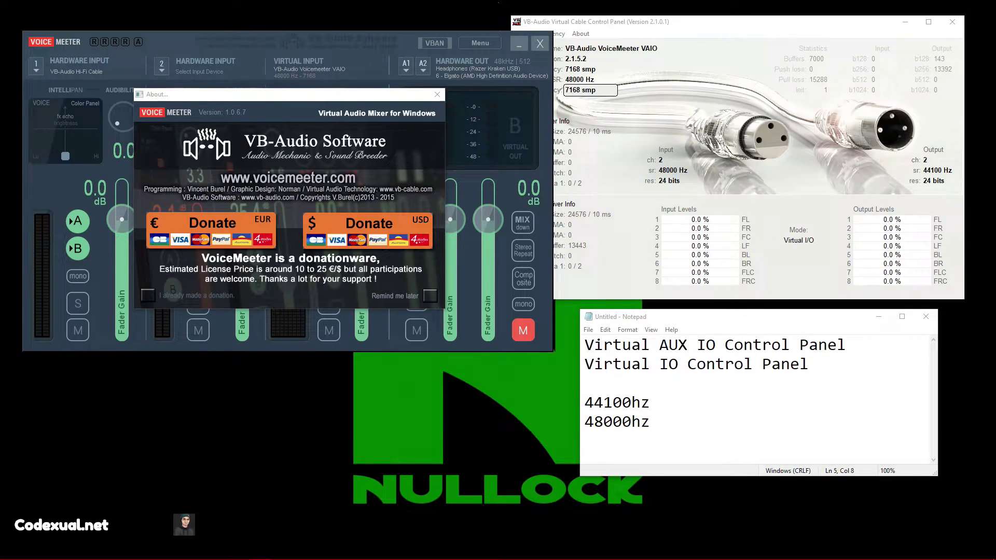
# Dismiss the VoiceMeeter donation notice and nudge the mixer window into place
pyautogui.click(437, 94)
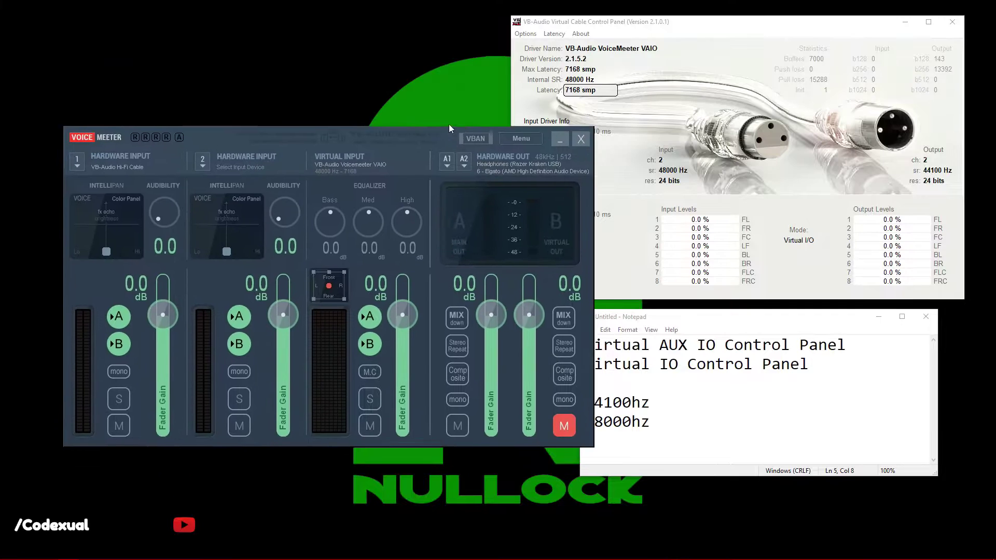
pyautogui.moveTo(406, 42); pyautogui.dragTo(434, 63)
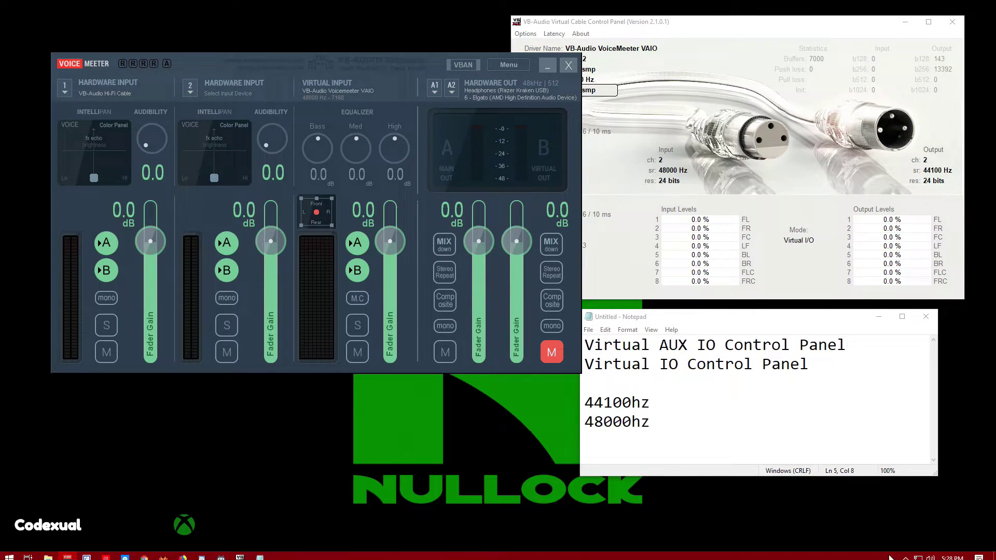
pyautogui.moveTo(931, 553)
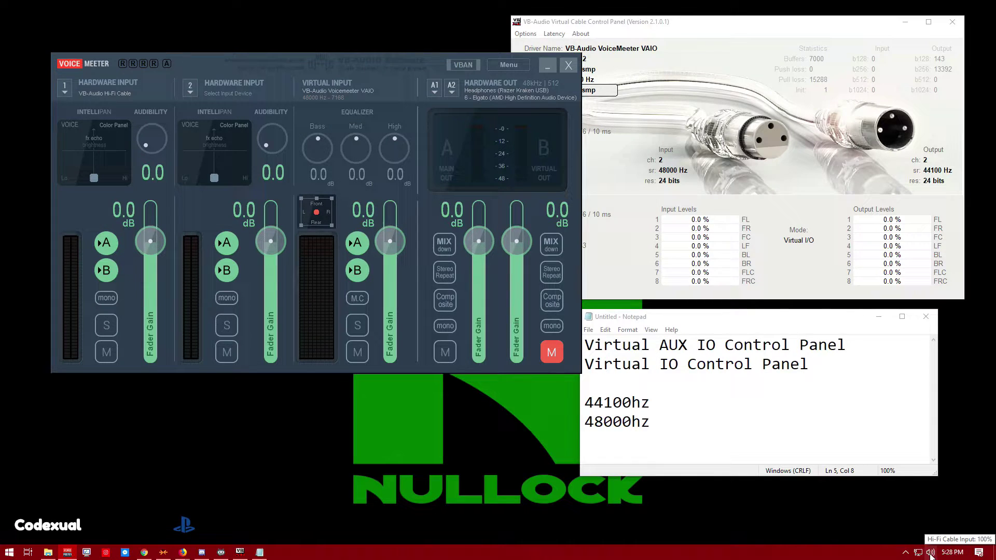
# Open the classic Sound control panel from the tray speaker icon and show its Playback device list
pyautogui.rightClick(930, 554)
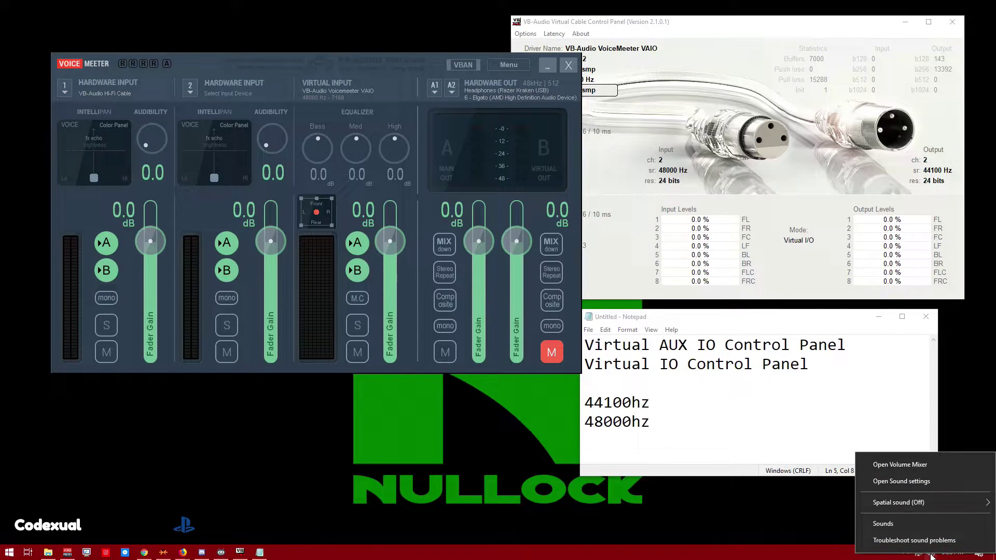
pyautogui.click(891, 525)
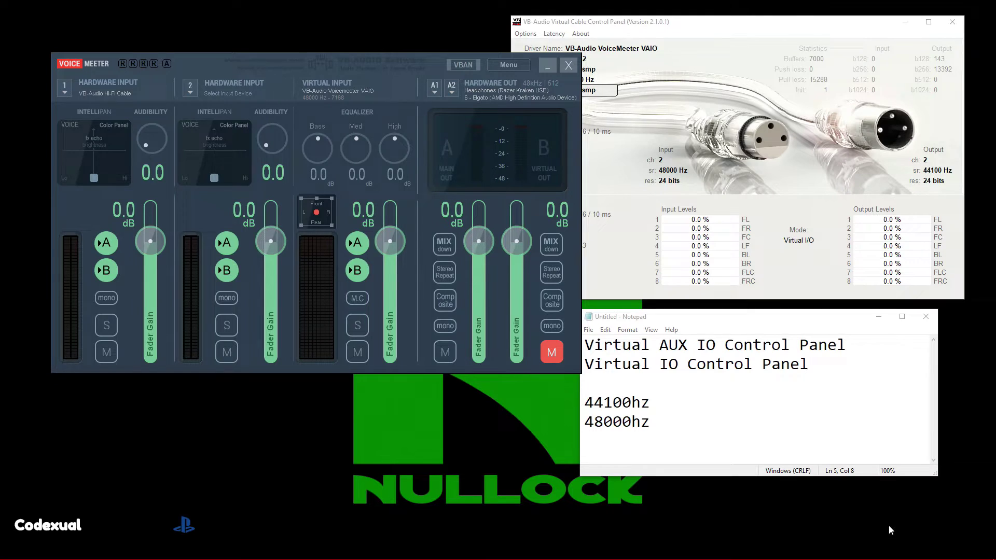
pyautogui.moveTo(223, 115); pyautogui.dragTo(457, 120)
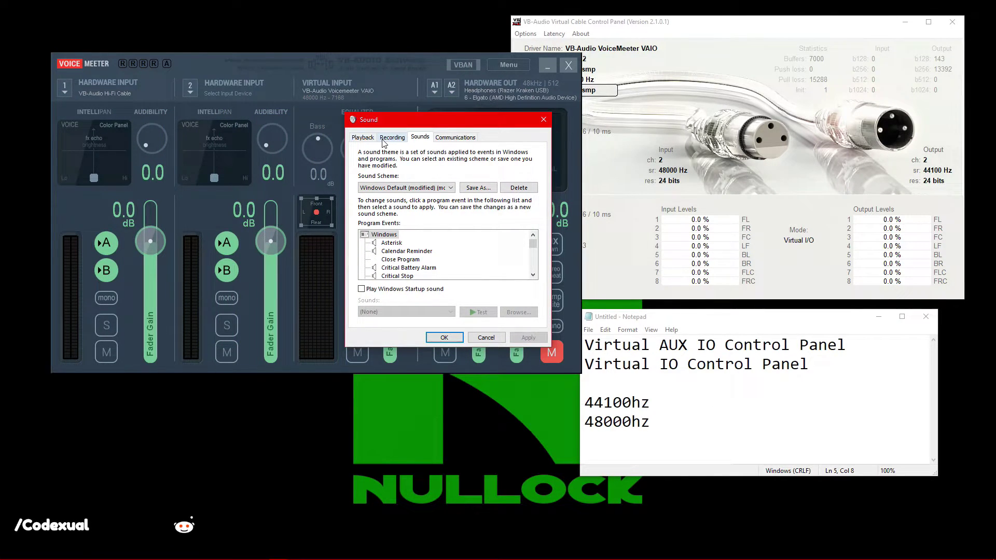
pyautogui.click(364, 137)
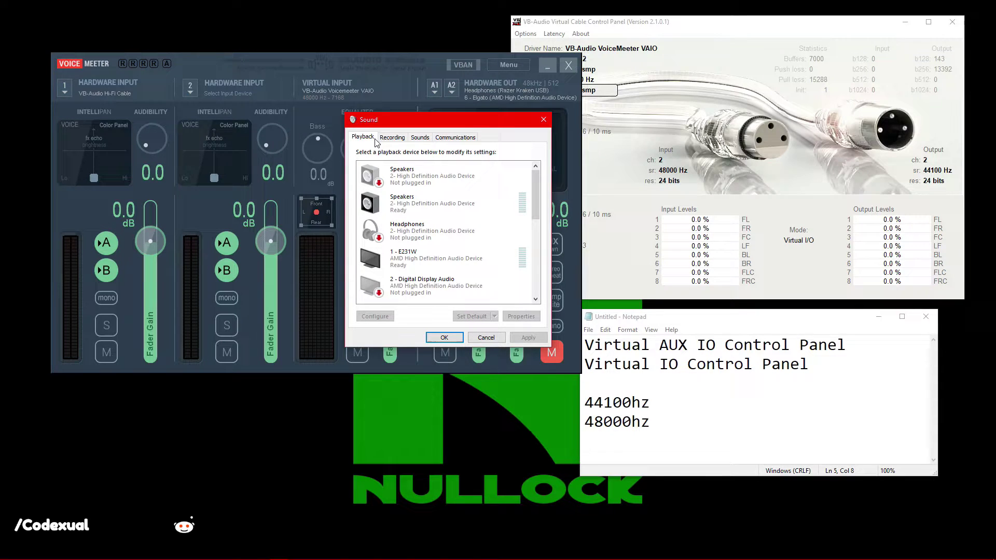
pyautogui.moveTo(410, 127); pyautogui.dragTo(425, 134)
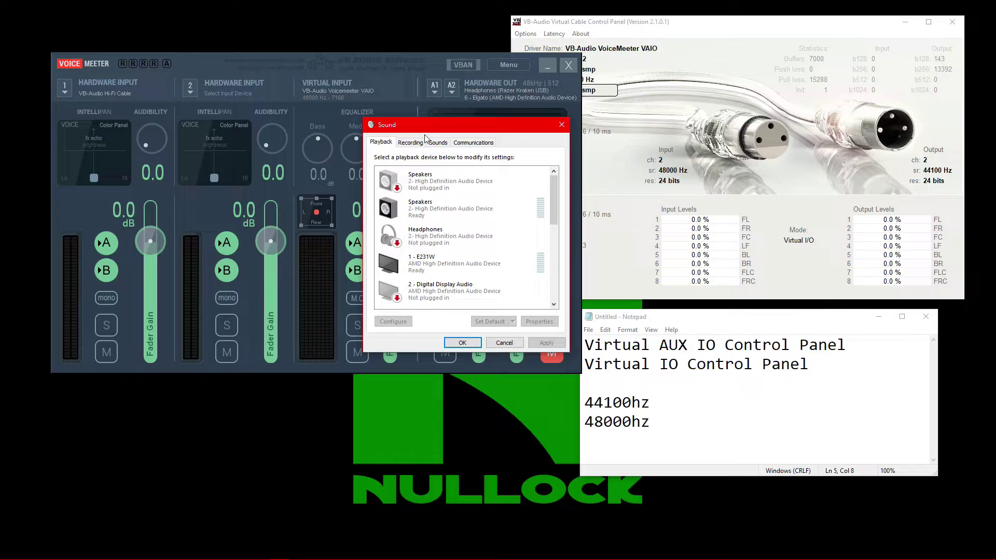
pyautogui.scroll(-1, 500, 241)
pyautogui.scroll(-2, 501, 253)
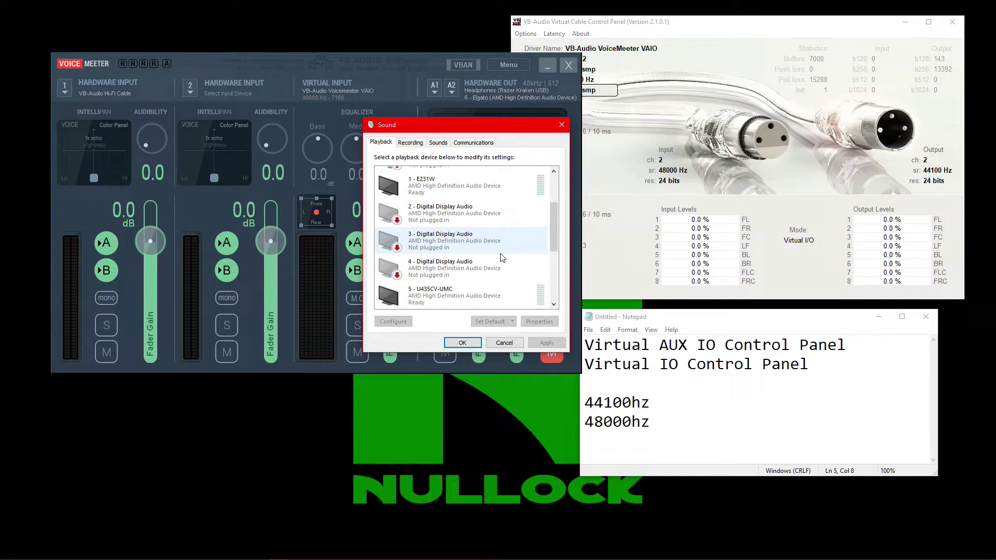
pyautogui.scroll(-1, 522, 251)
pyautogui.scroll(-3, 524, 251)
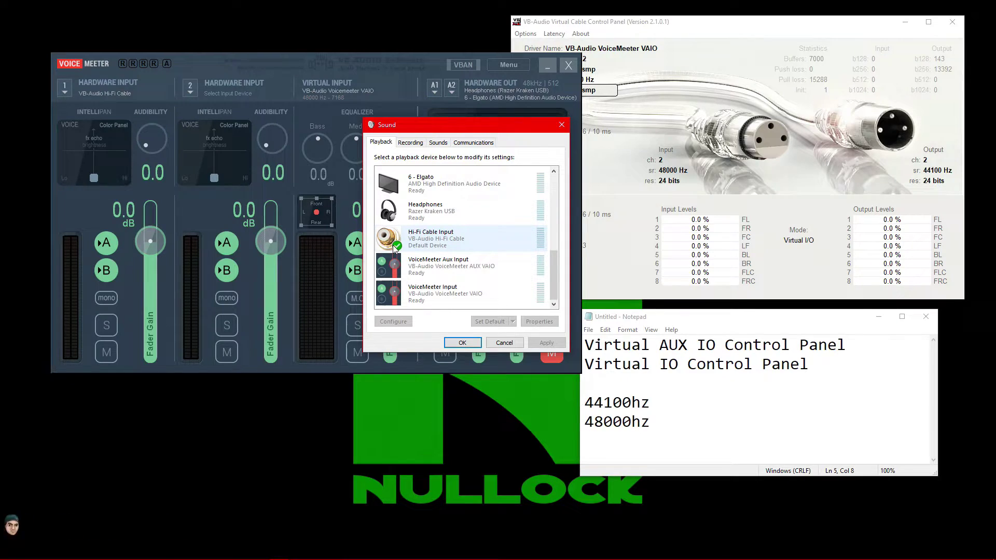
# Open Hi-Fi Cable Input properties and compare the 44100hz and 48000hz values in the notes
pyautogui.doubleClick(426, 246)
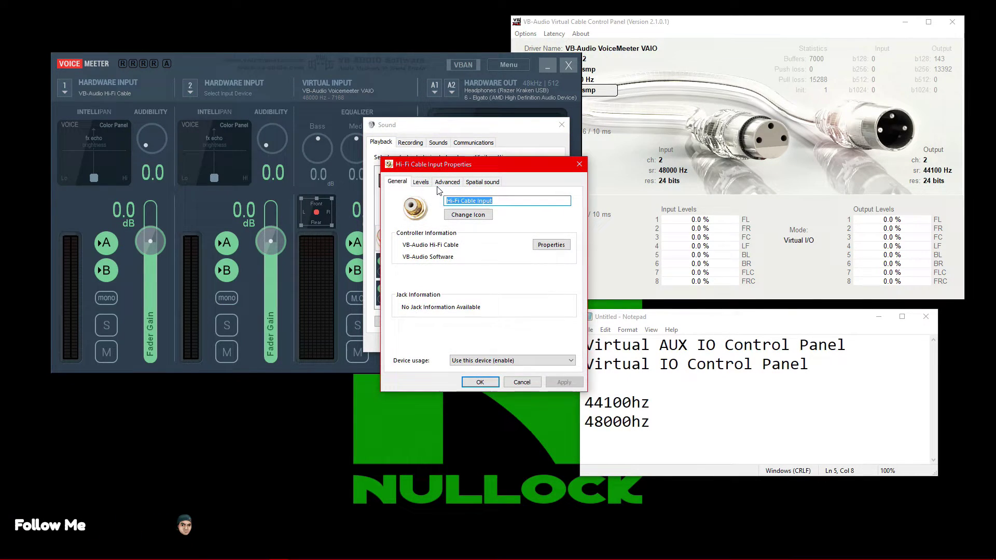
pyautogui.moveTo(639, 318); pyautogui.dragTo(653, 308)
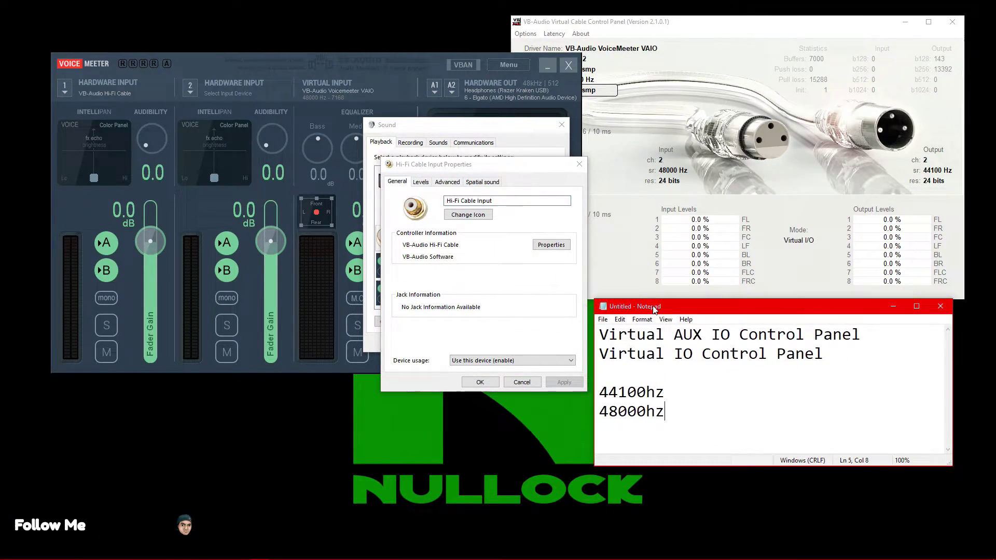
pyautogui.moveTo(605, 395)
pyautogui.mouseDown()
pyautogui.moveTo(637, 394)
pyautogui.moveTo(629, 412)
pyautogui.moveTo(644, 393)
pyautogui.moveTo(658, 412)
pyautogui.moveTo(665, 391)
pyautogui.moveTo(594, 382)
pyautogui.mouseUp()
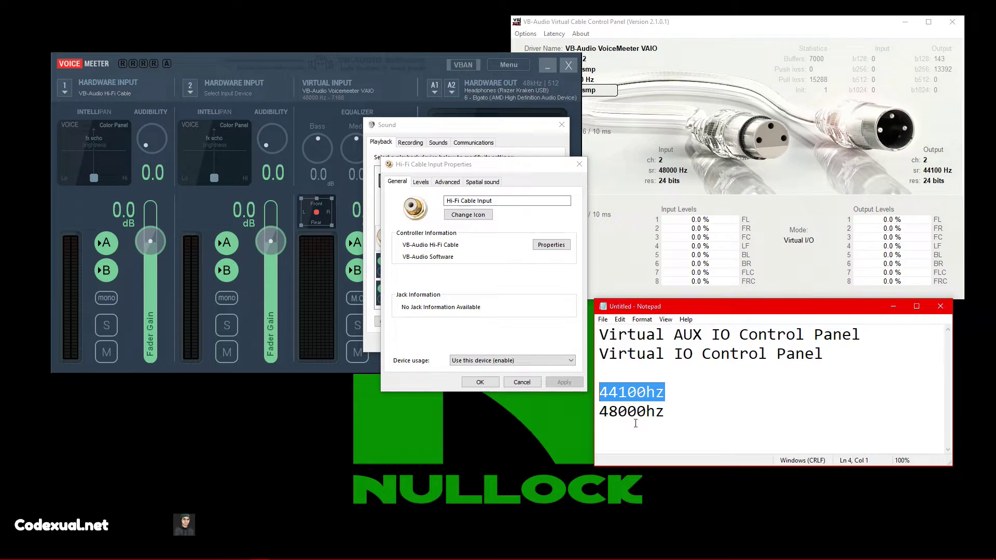
pyautogui.moveTo(599, 411); pyautogui.dragTo(677, 418)
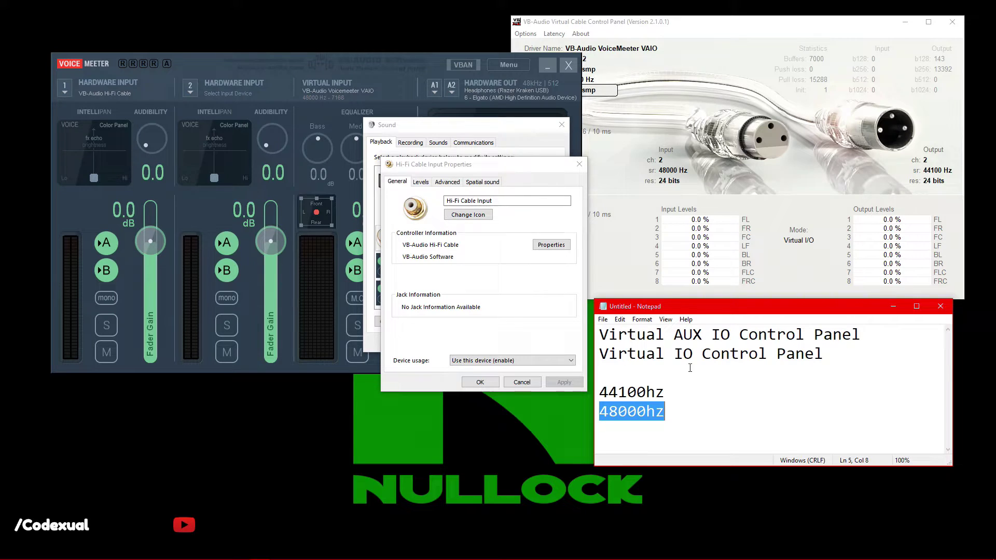
pyautogui.moveTo(436, 163); pyautogui.dragTo(186, 258)
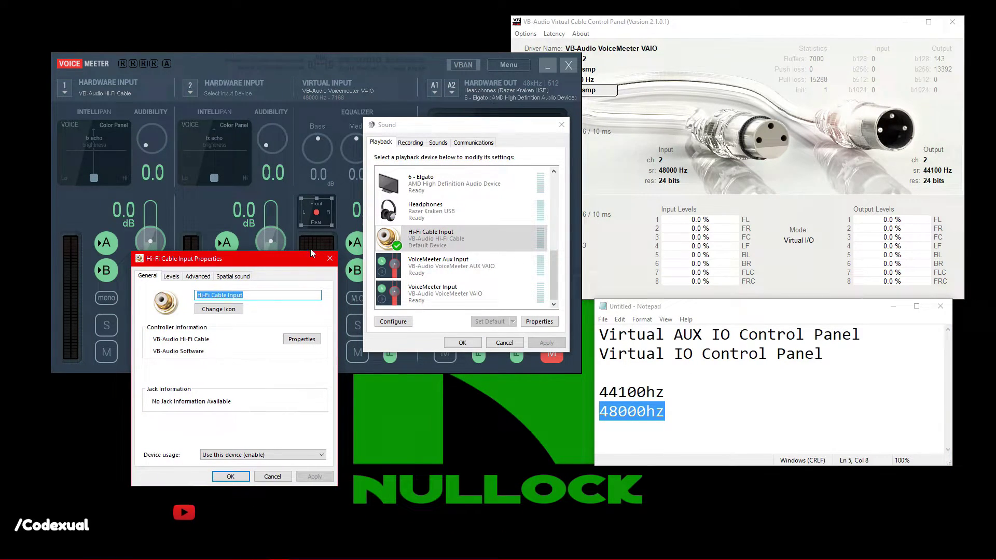
pyautogui.moveTo(311, 258); pyautogui.dragTo(564, 160)
# Set Hi-Fi Cable Input's default format to 24 bit, 48000 Hz (Studio Quality) and confirm
pyautogui.click(452, 178)
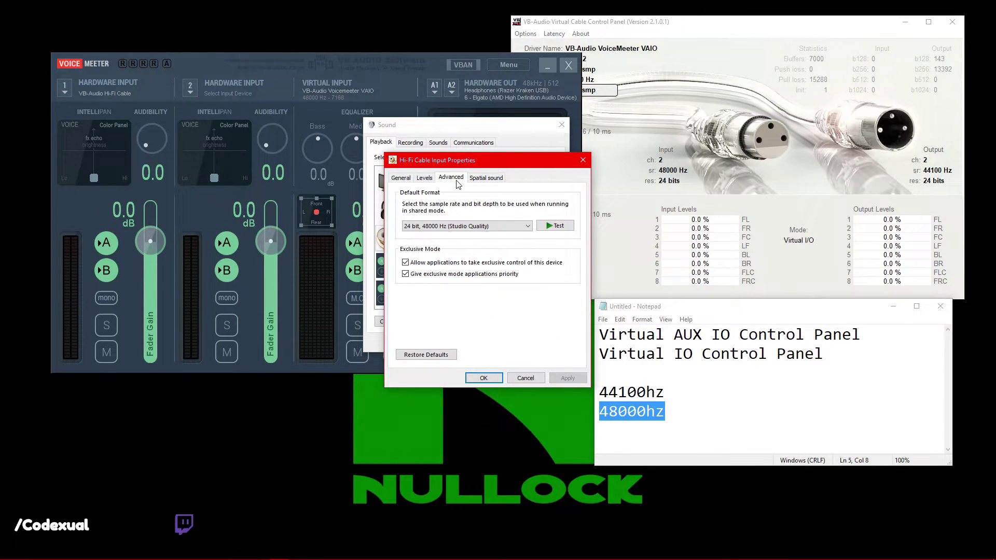
pyautogui.click(426, 231)
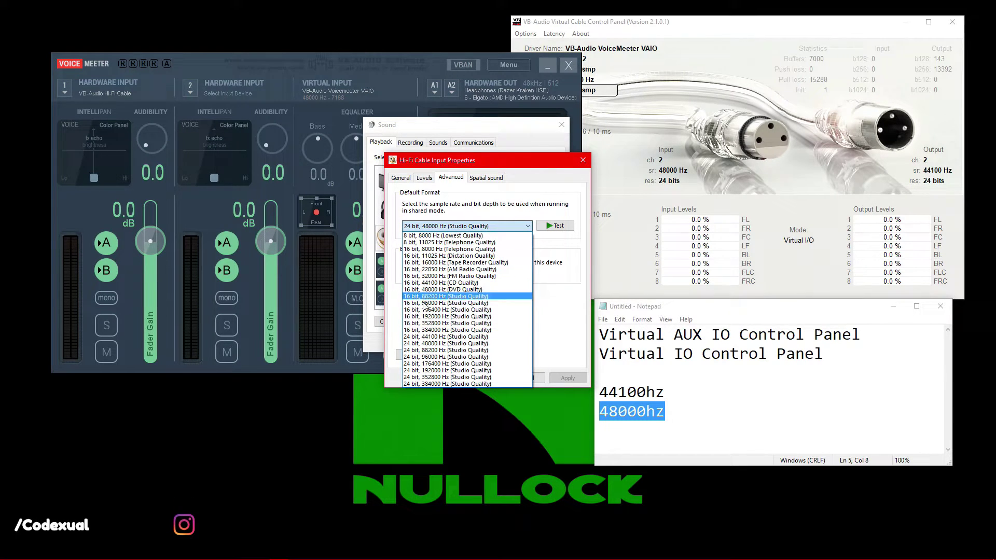
pyautogui.click(429, 345)
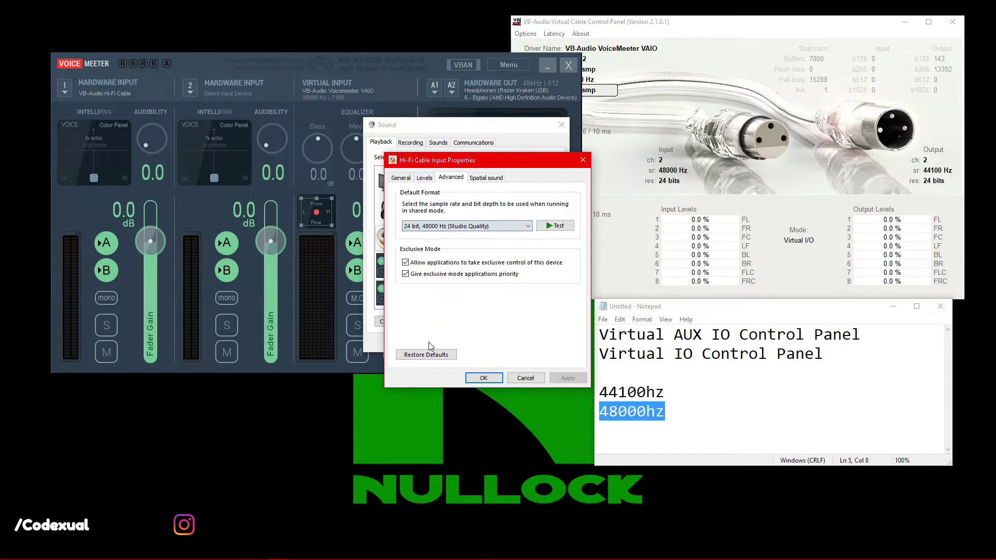
pyautogui.click(480, 377)
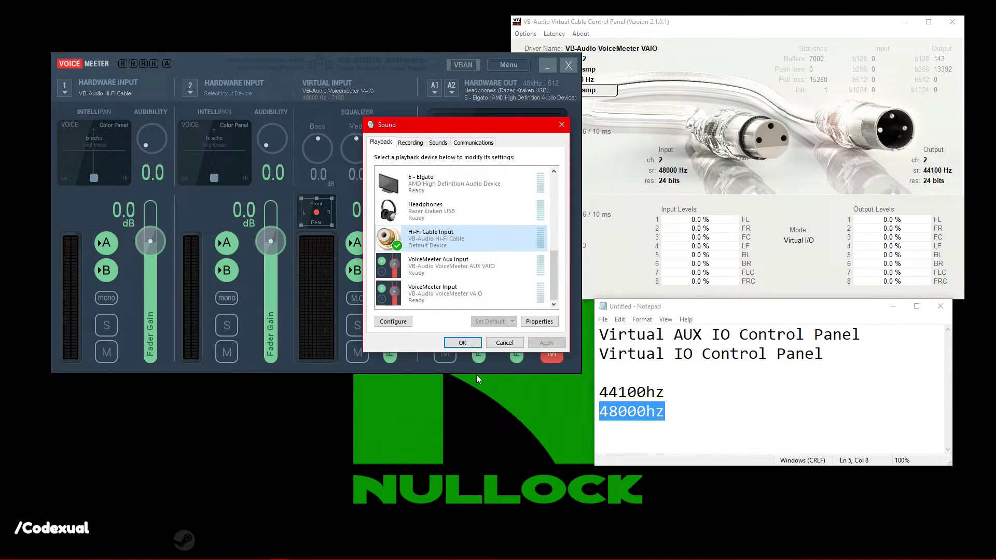
# Confirm a 48000 Hz default format for the Razer Kraken recording microphone
pyautogui.click(409, 143)
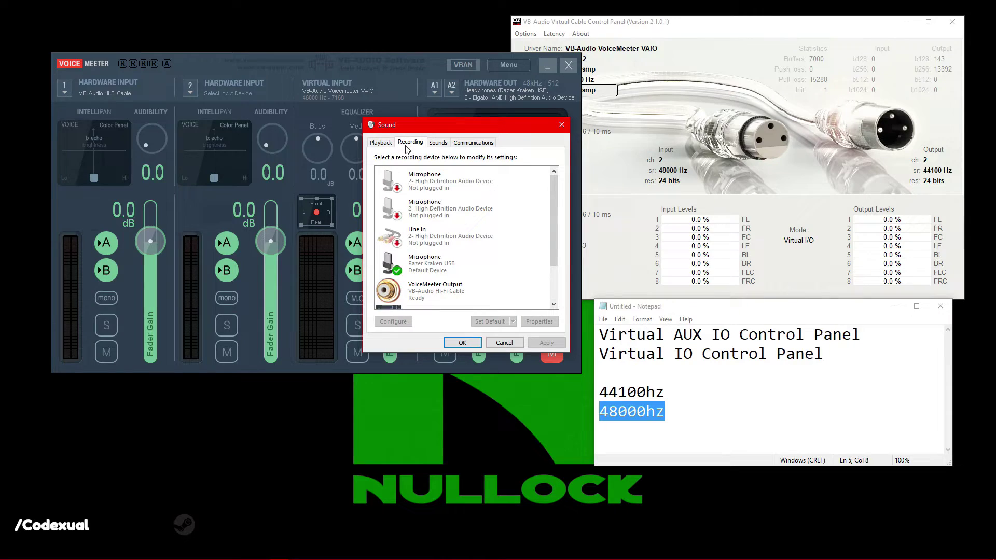
pyautogui.doubleClick(440, 267)
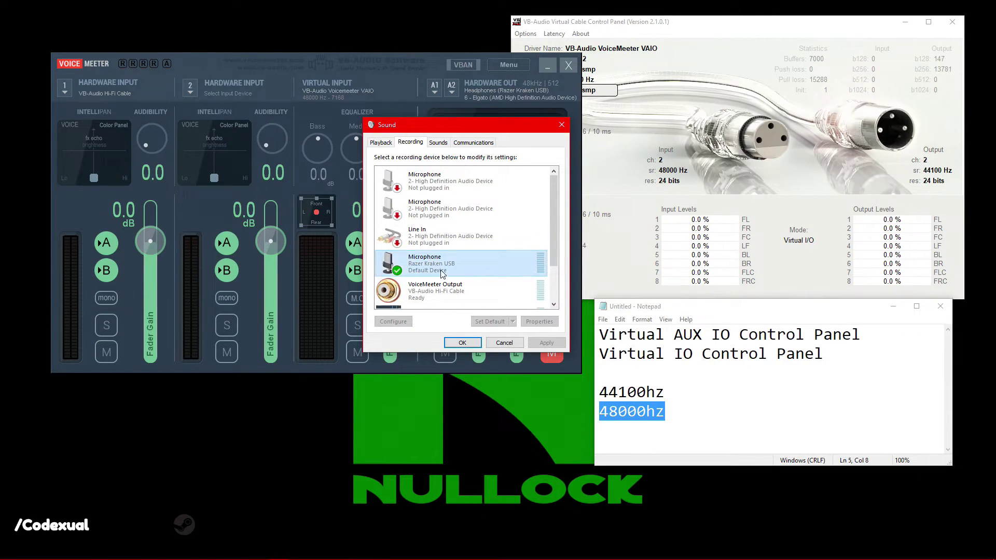
pyautogui.click(443, 182)
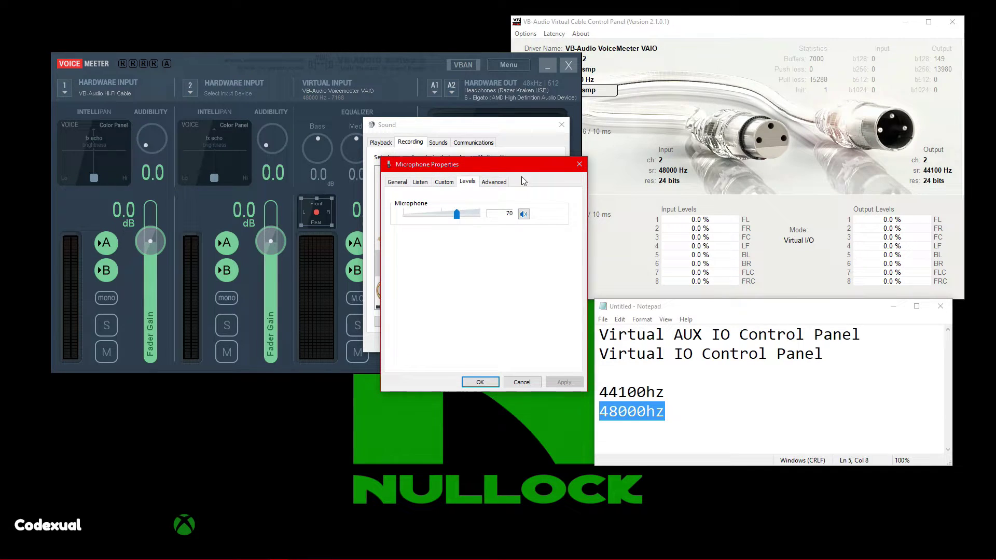
pyautogui.click(495, 181)
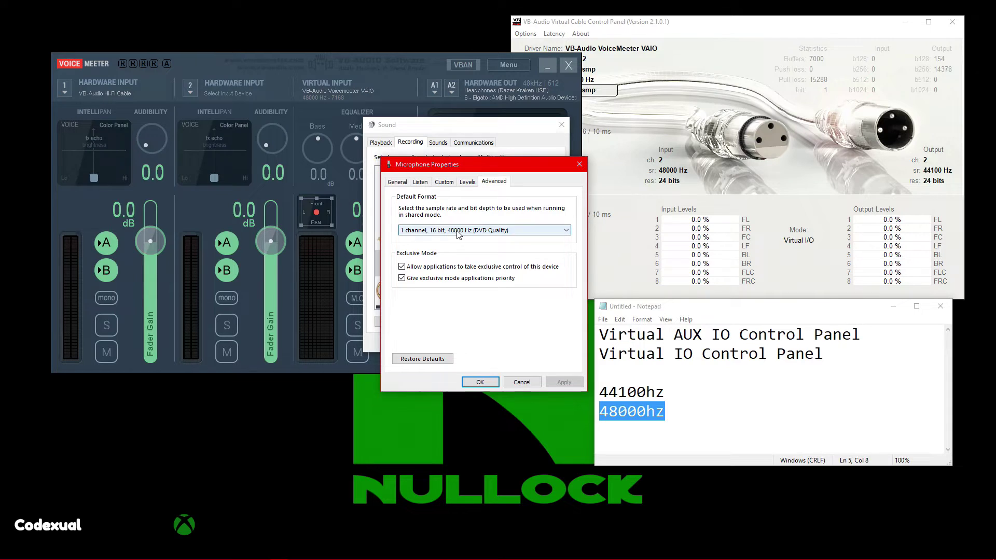
pyautogui.click(479, 382)
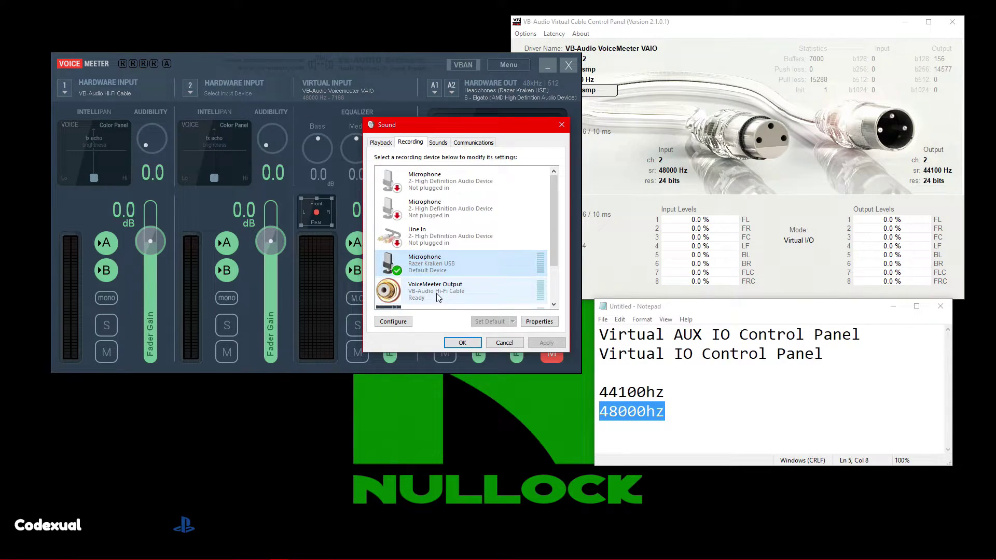
# Confirm VoiceMeeter Output's 48000 Hz format, reselect the Razer Kraken microphone, and move the Sound window
pyautogui.click(469, 180)
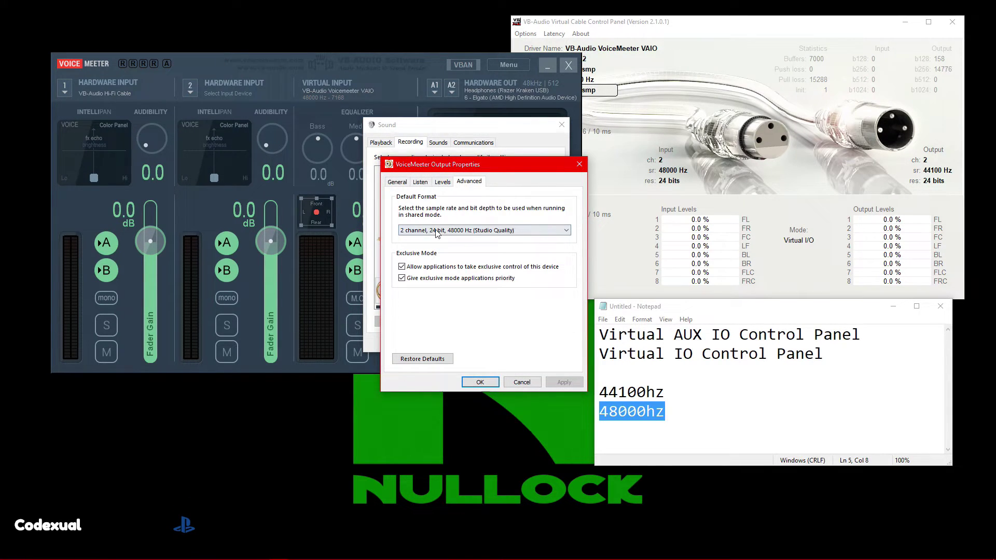
pyautogui.click(480, 381)
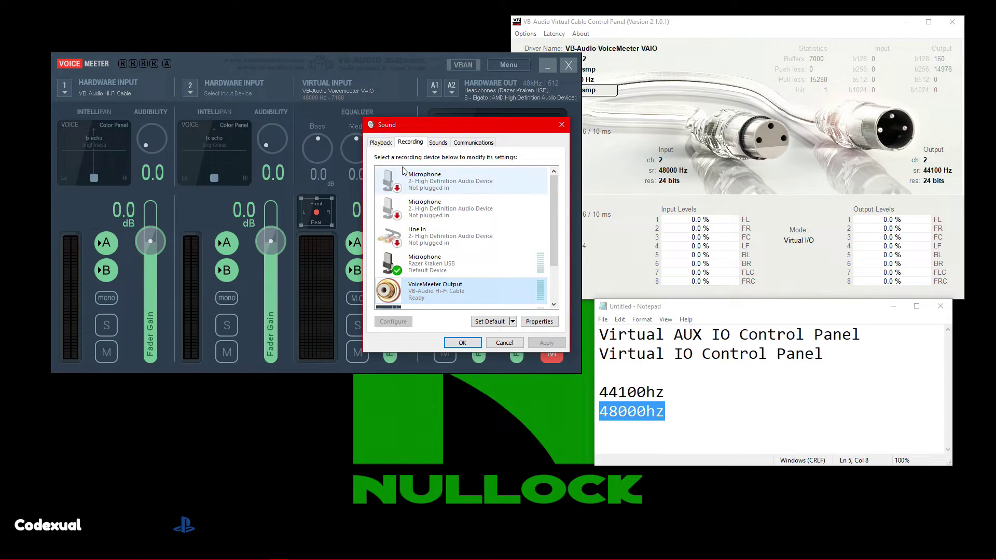
pyautogui.click(381, 142)
pyautogui.click(411, 142)
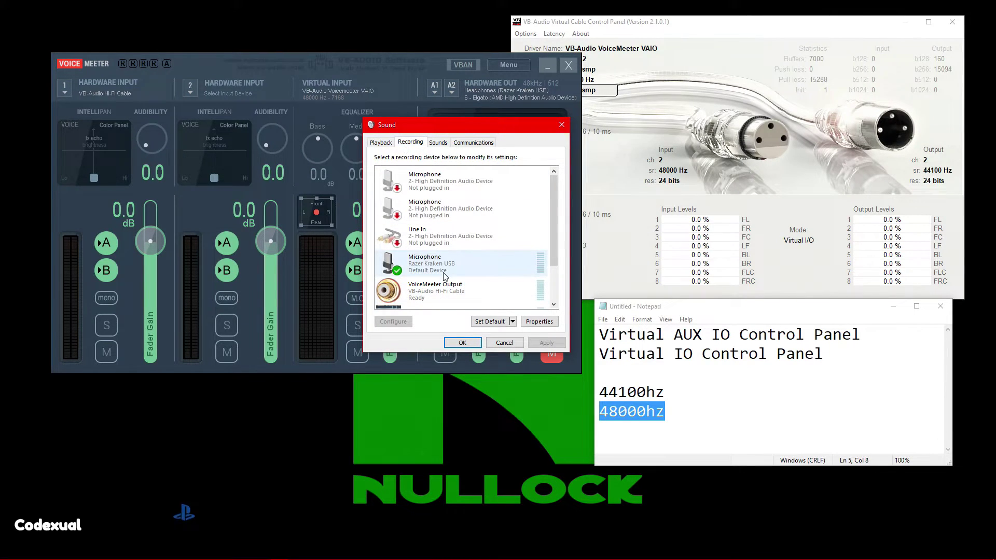
pyautogui.click(408, 270)
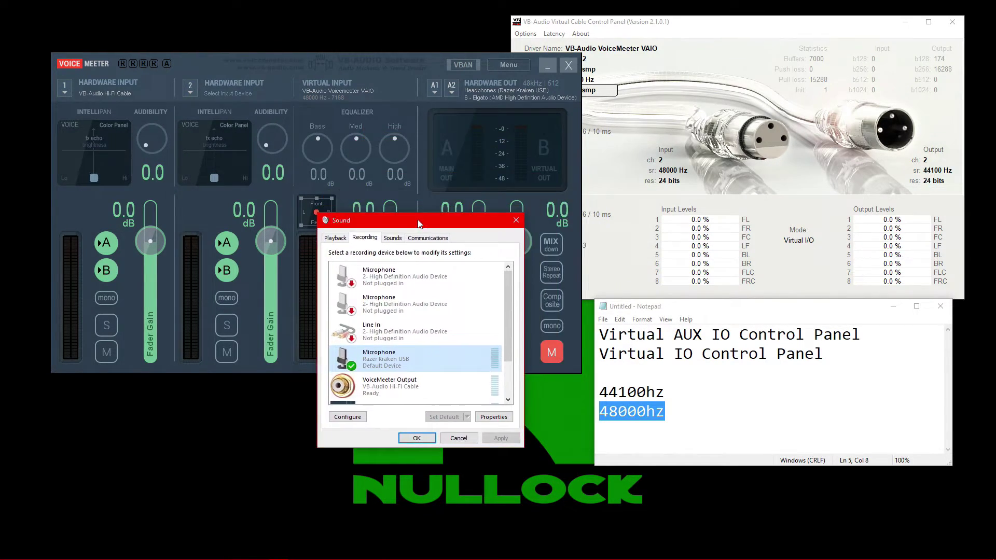
pyautogui.moveTo(464, 121); pyautogui.dragTo(416, 222)
# Close the Sound window, keep VoiceMeeter's Preferred Main SampleRate at 48000 Hz, and minimize the mixer
pyautogui.click(414, 443)
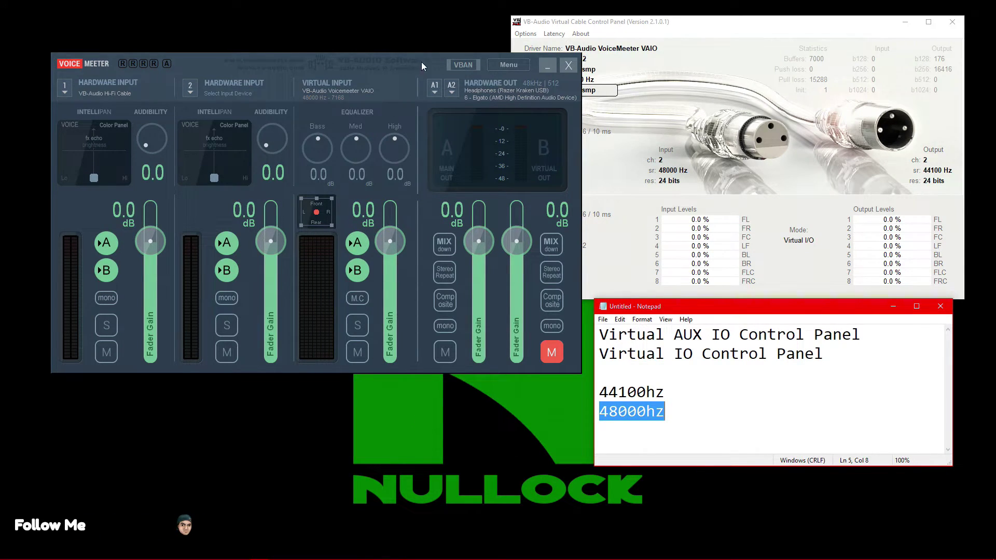
pyautogui.moveTo(421, 62); pyautogui.dragTo(423, 51)
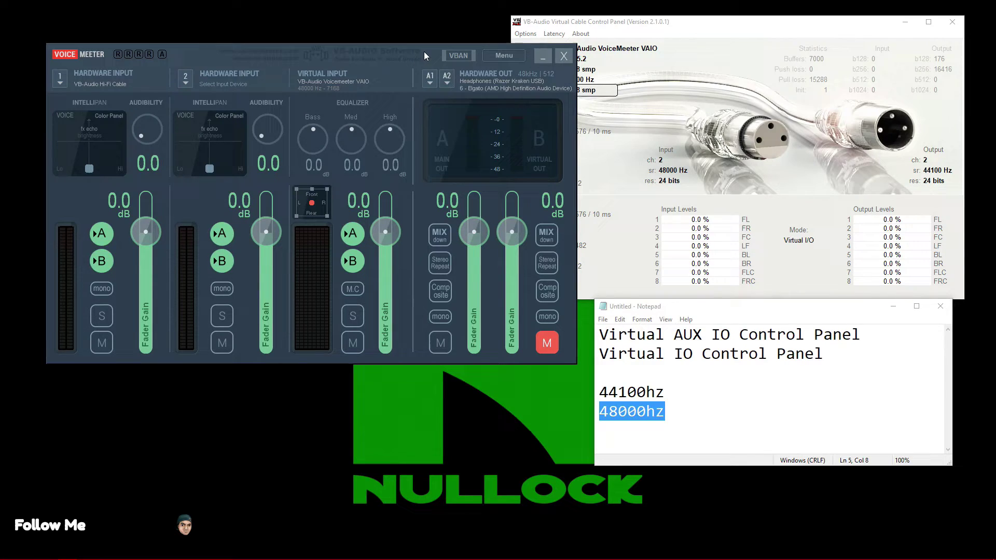
pyautogui.click(497, 56)
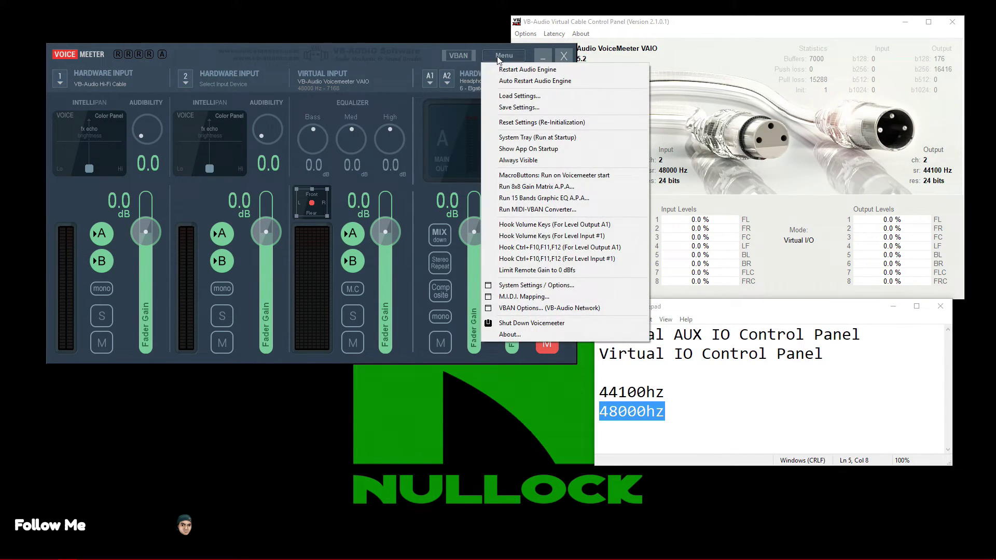
pyautogui.click(528, 287)
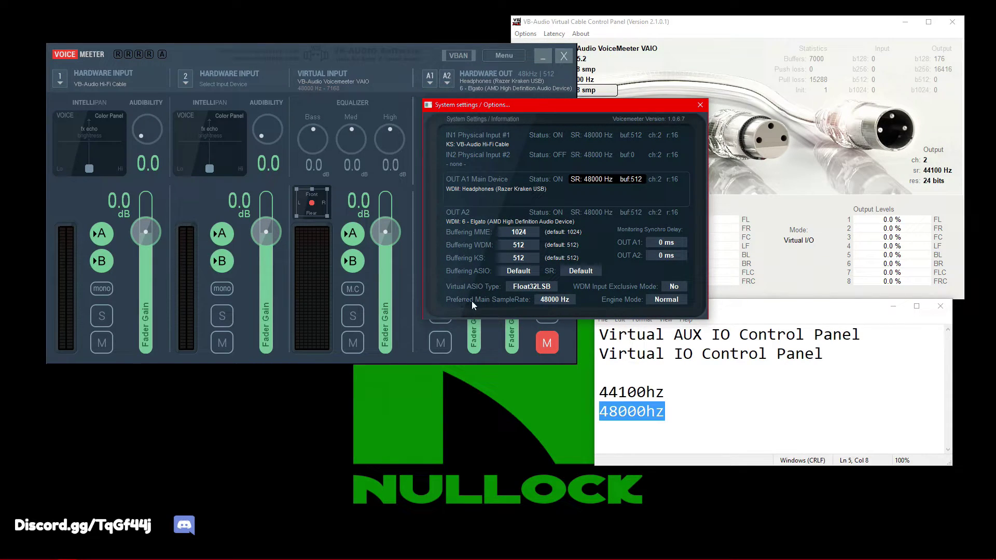
pyautogui.click(549, 300)
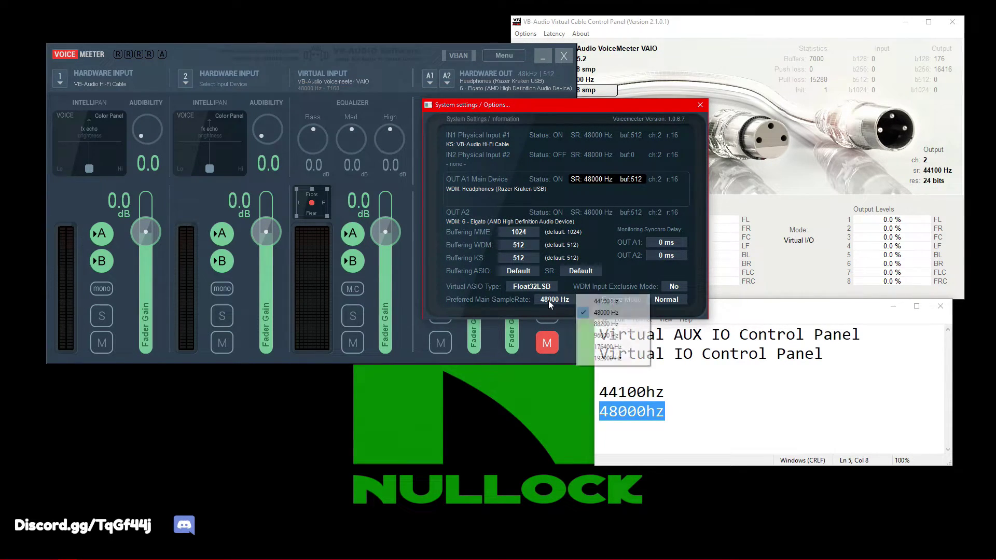
pyautogui.click(599, 313)
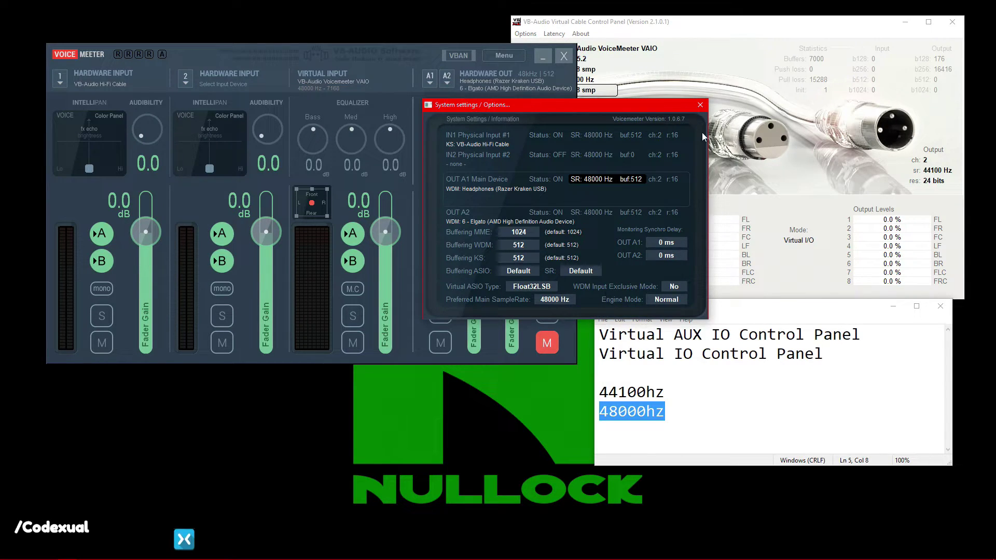
pyautogui.click(701, 104)
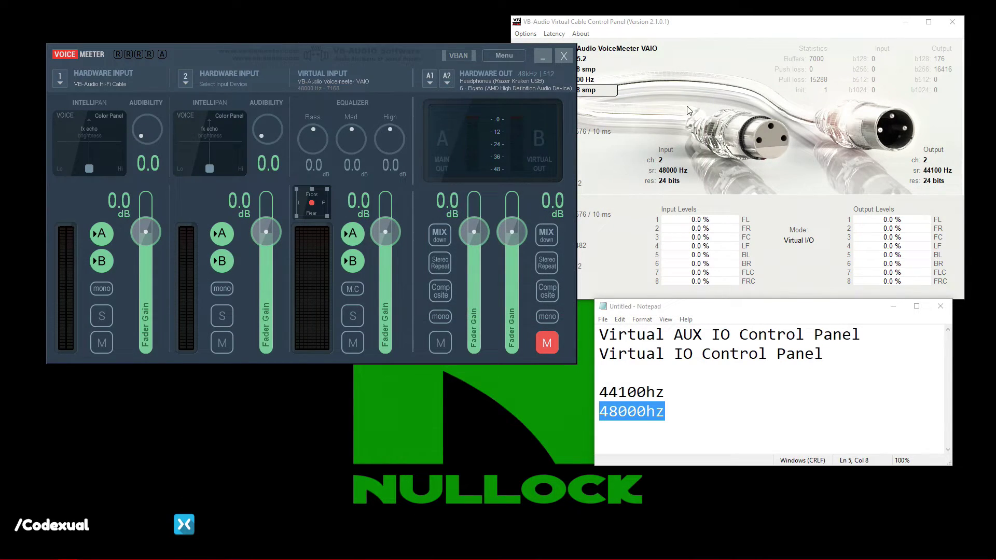
pyautogui.click(563, 55)
# Check the Virtual AUX IO and Virtual IO Control Panel notes, then choose Internal Sampling Rate 48000 Hz
pyautogui.moveTo(579, 26); pyautogui.dragTo(146, 60)
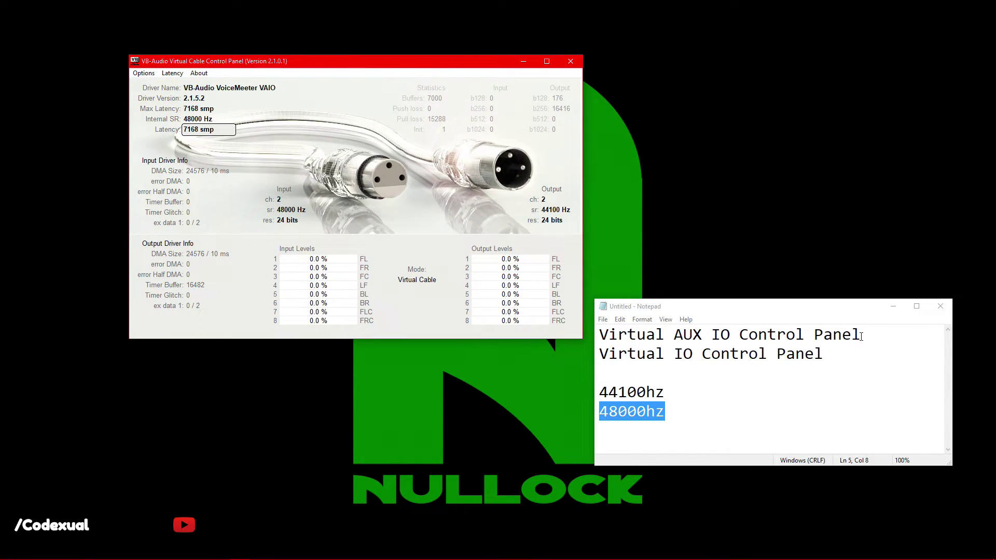
pyautogui.moveTo(846, 335); pyautogui.dragTo(596, 335)
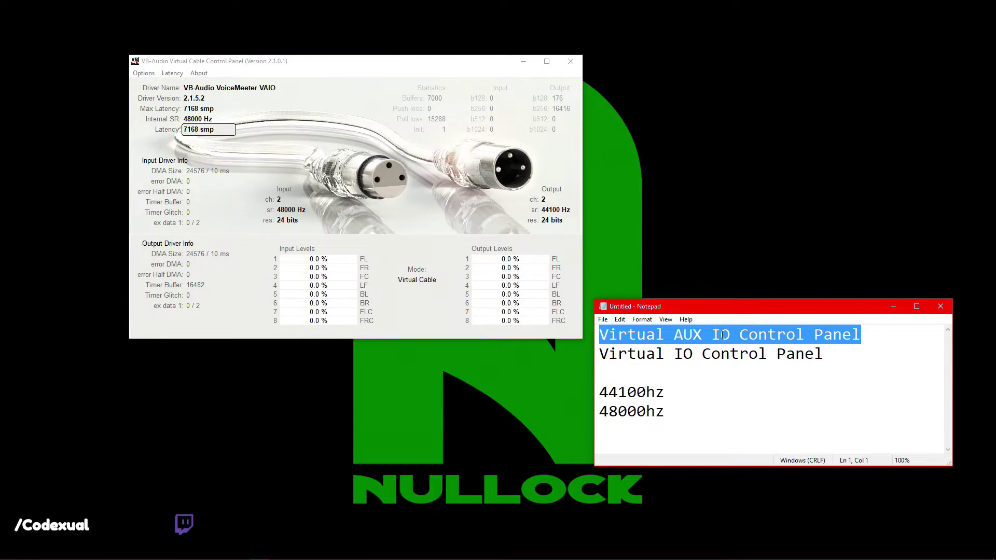
pyautogui.click(834, 333)
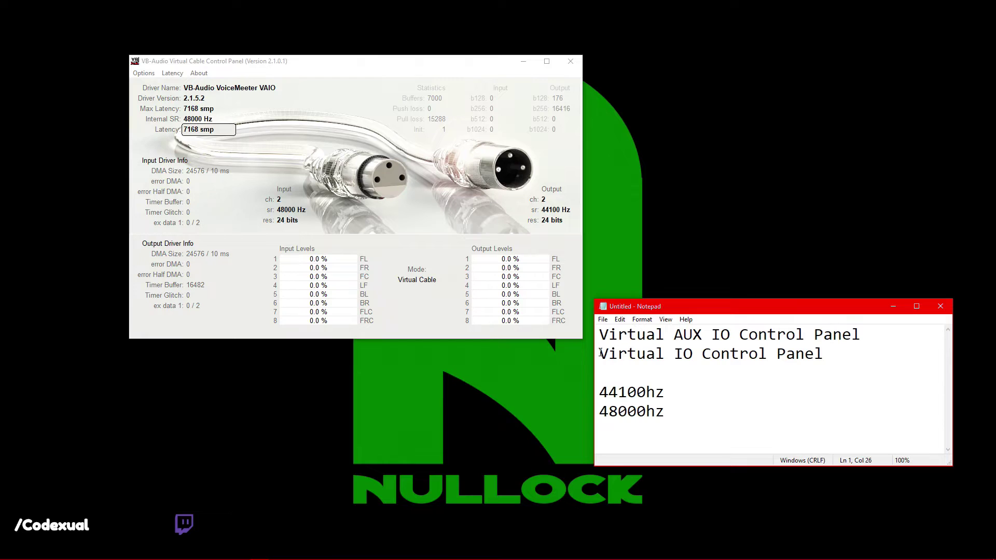
pyautogui.moveTo(601, 353); pyautogui.dragTo(829, 348)
pyautogui.click(830, 348)
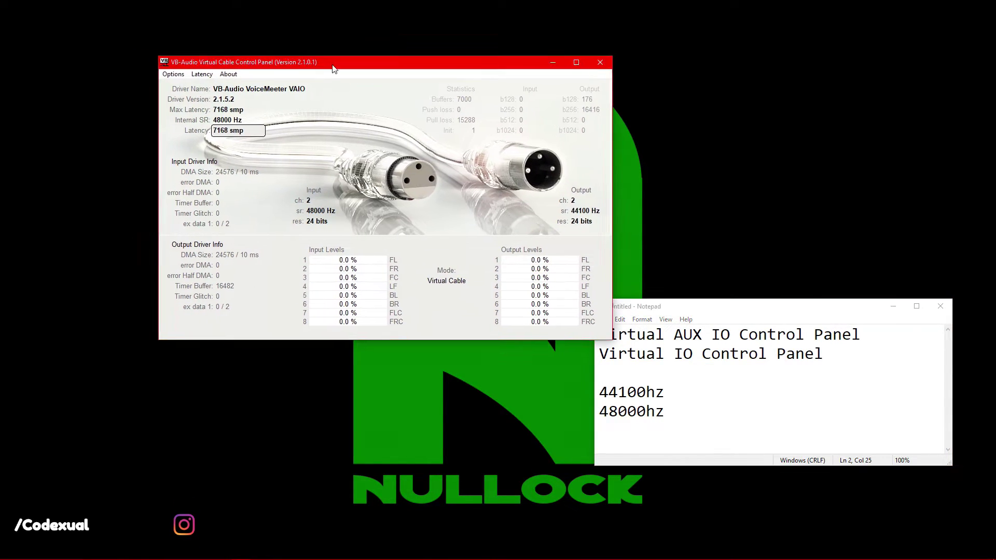
pyautogui.moveTo(296, 63); pyautogui.dragTo(302, 46)
pyautogui.click(150, 57)
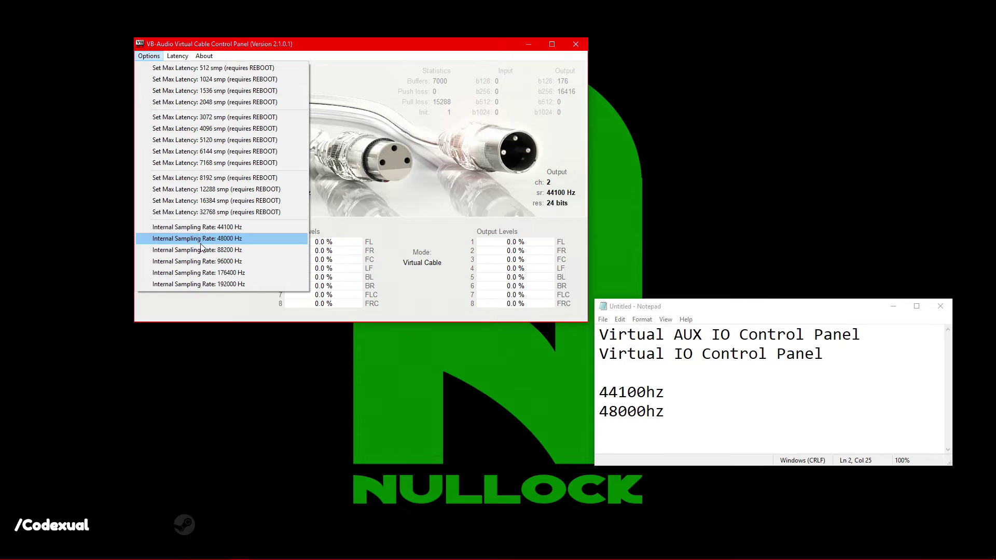
pyautogui.click(238, 240)
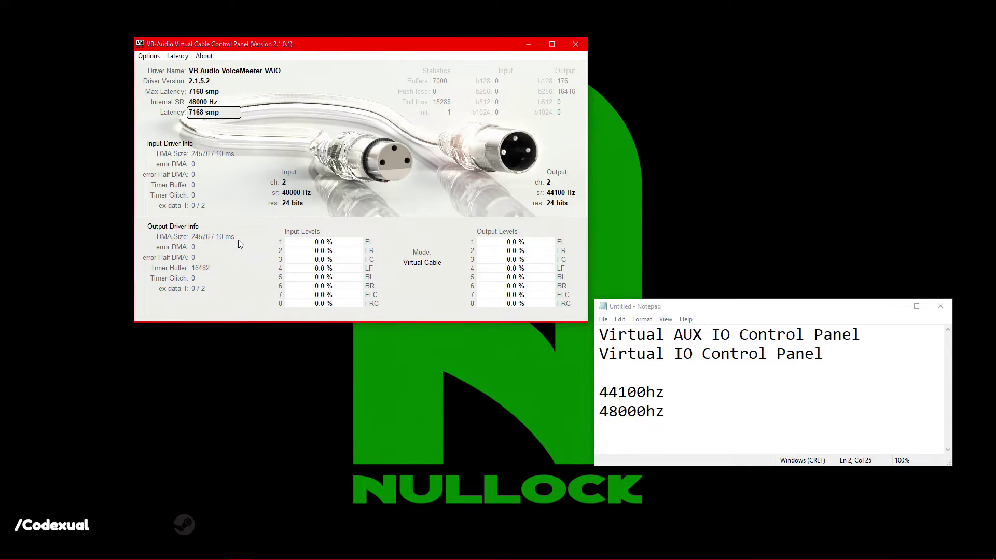
# Close the VB-Audio Virtual Cable Control Panel and highlight the 48000hz note in Notepad
pyautogui.click(577, 45)
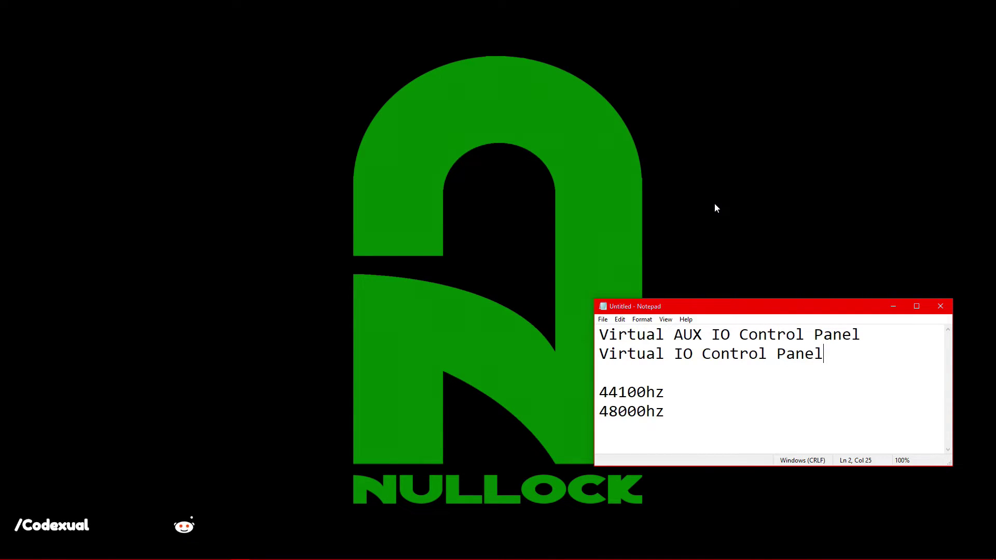
pyautogui.moveTo(680, 420); pyautogui.dragTo(583, 419)
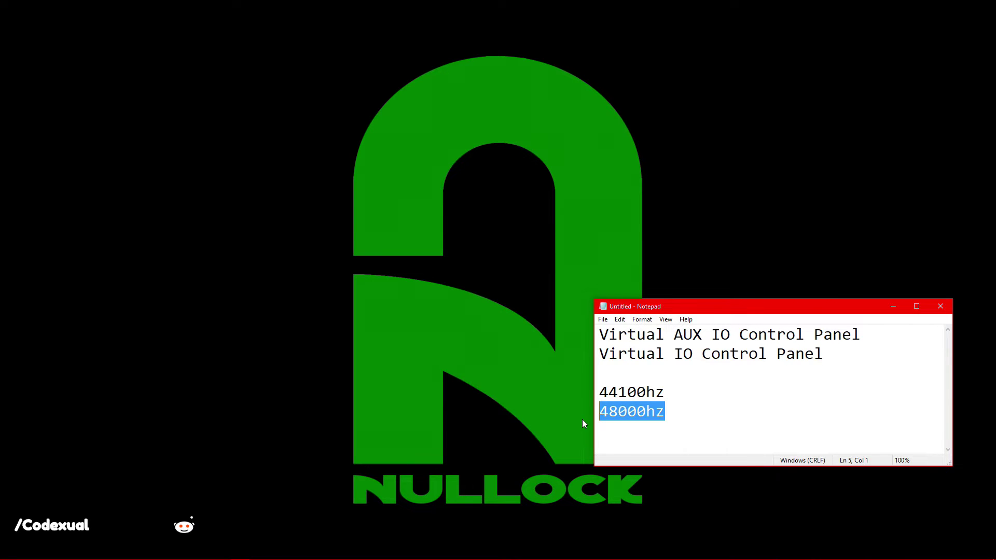